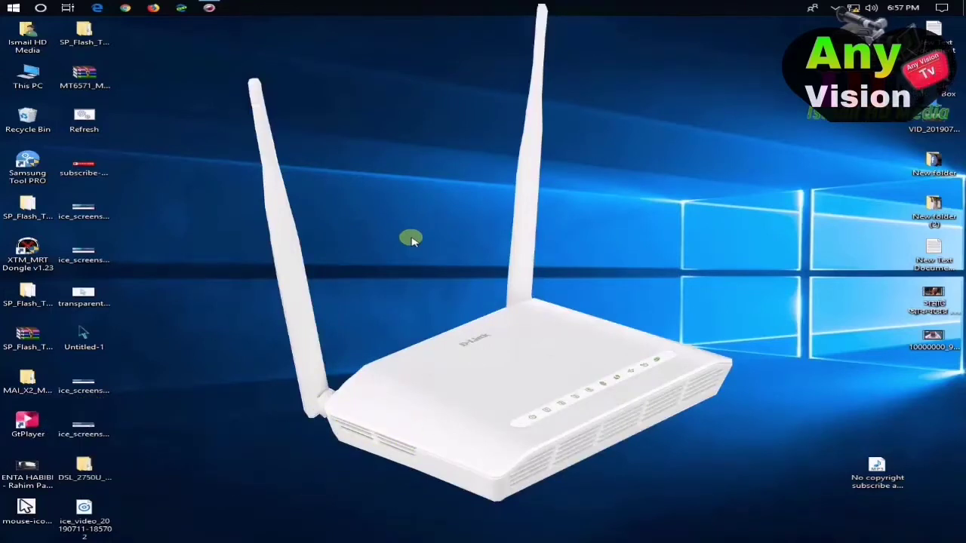
Step: Refresh the desktop from its right-click menu
right_click(302, 158)
right_click(352, 195)
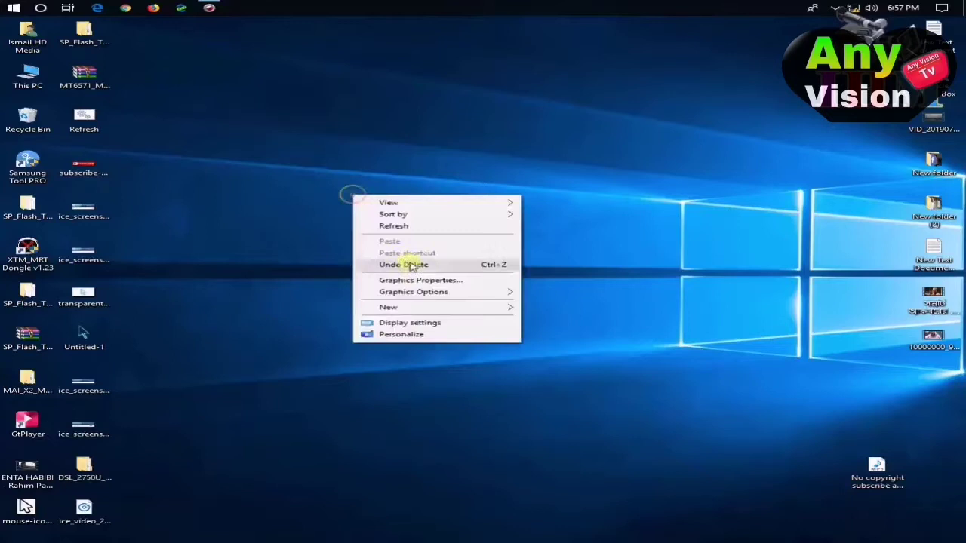
click(393, 228)
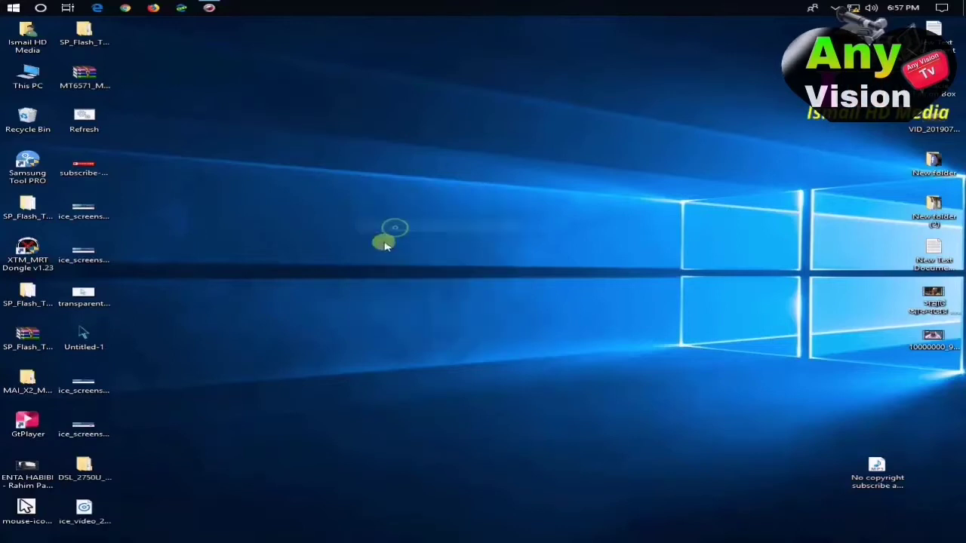
Step: Launch Google Chrome and go to the router address 192.168.1.1
click(127, 8)
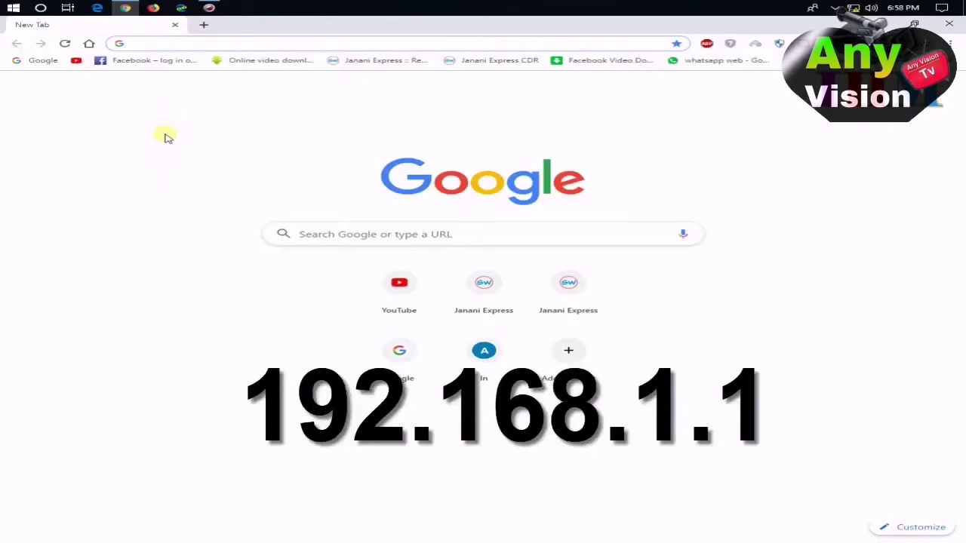
text(192.)
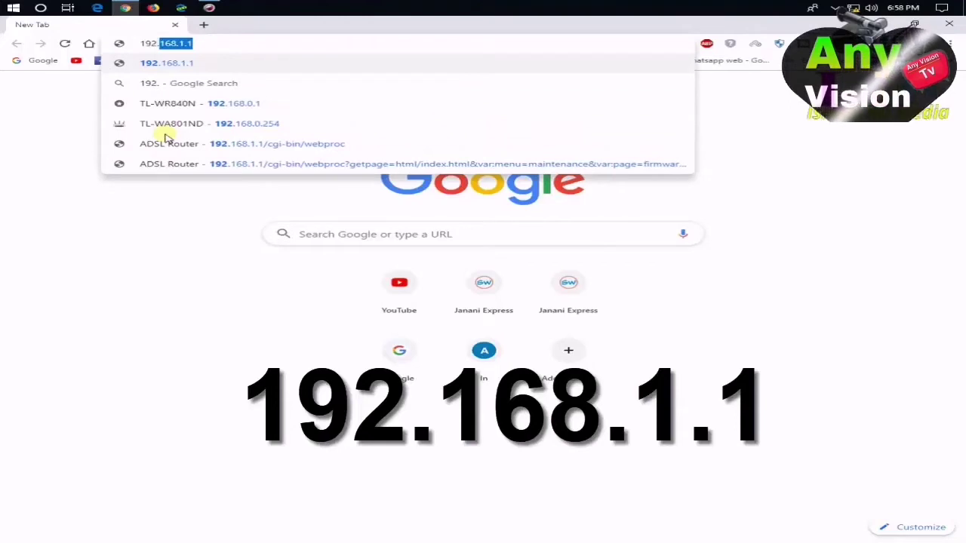
text(1)
text(6)
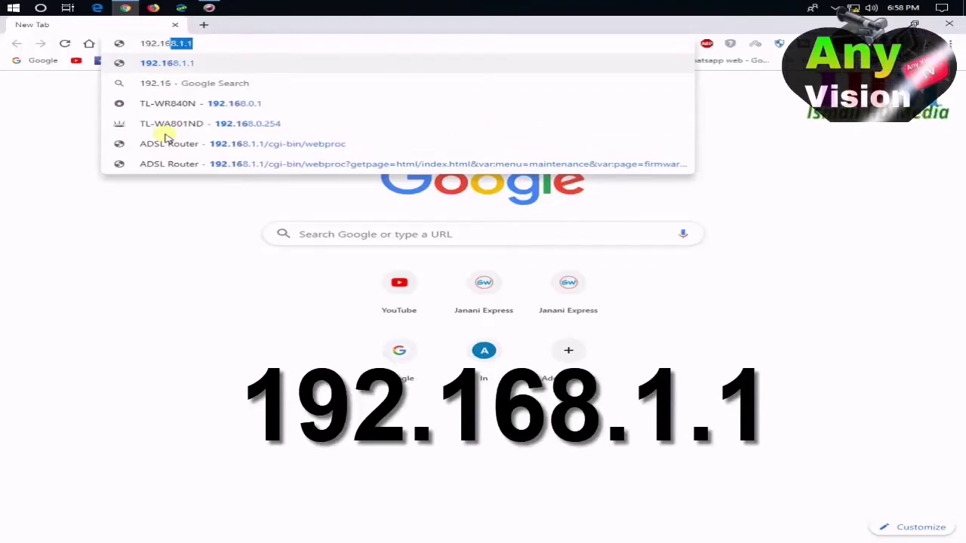
text(8.1.)
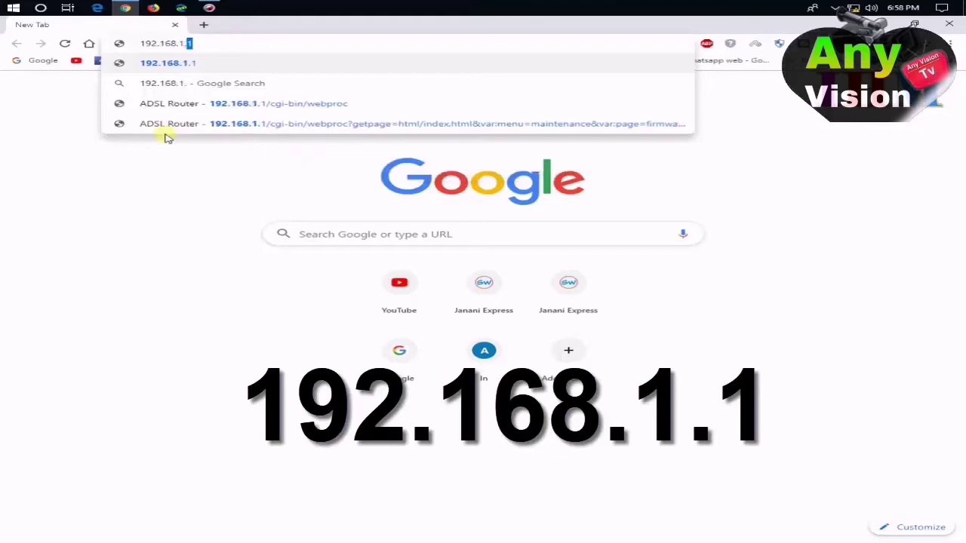
text(1)
key(Return)
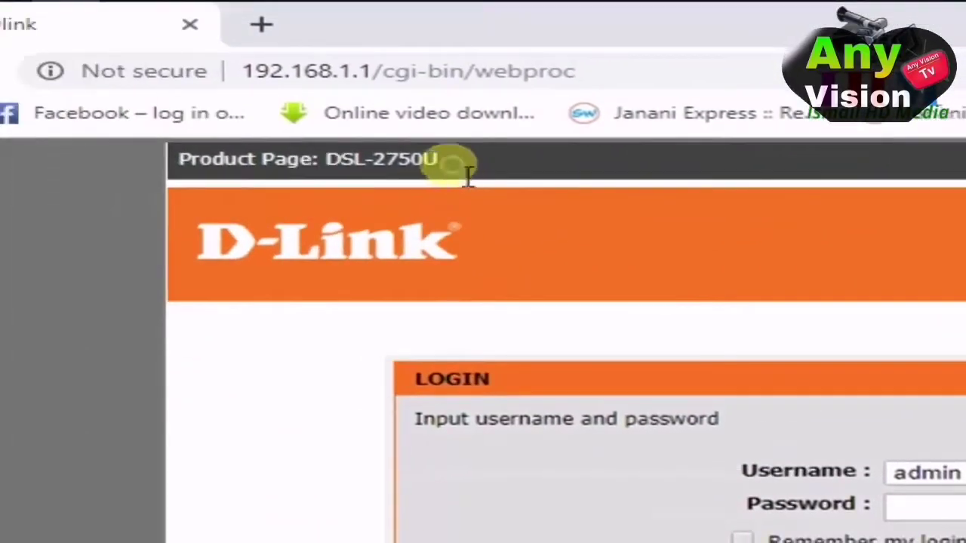
Step: Highlight the router's model name and place the cursor in the login Password field
drag(177, 159, 448, 172)
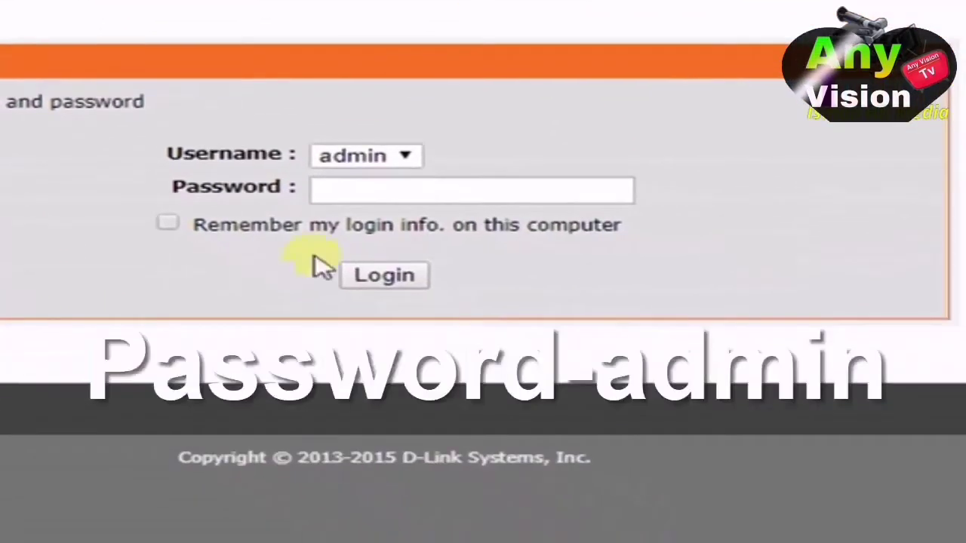
click(457, 197)
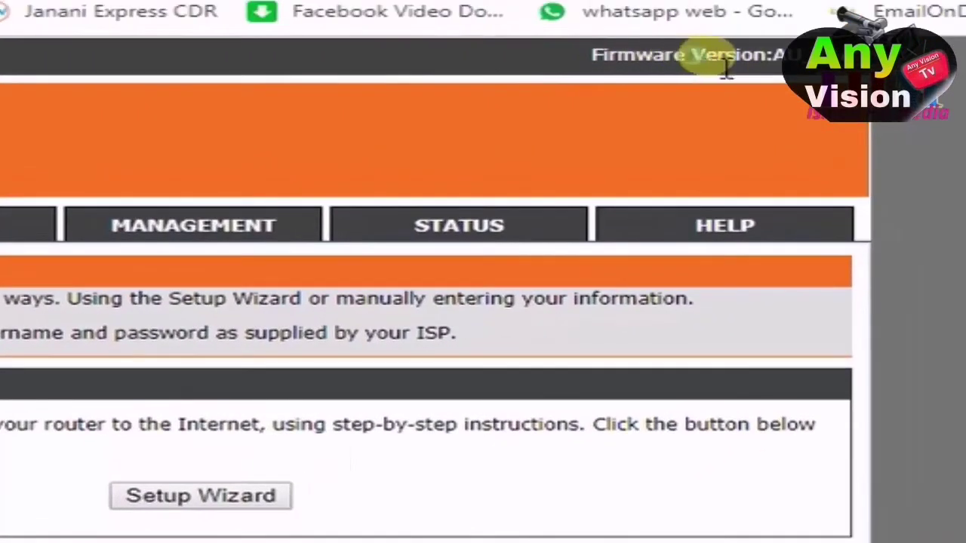
Step: Highlight the header's Firmware Version text and open the MANAGEMENT section
double_click(713, 57)
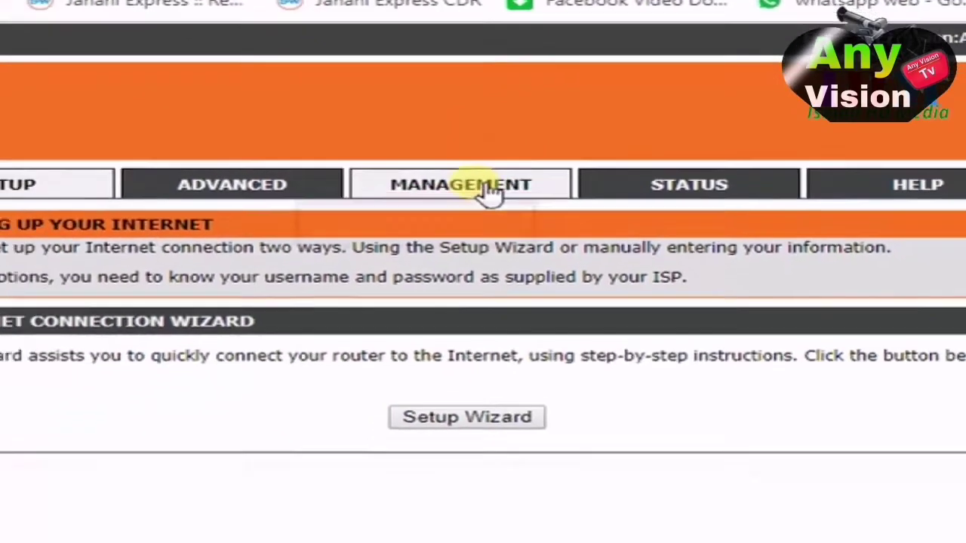
click(449, 232)
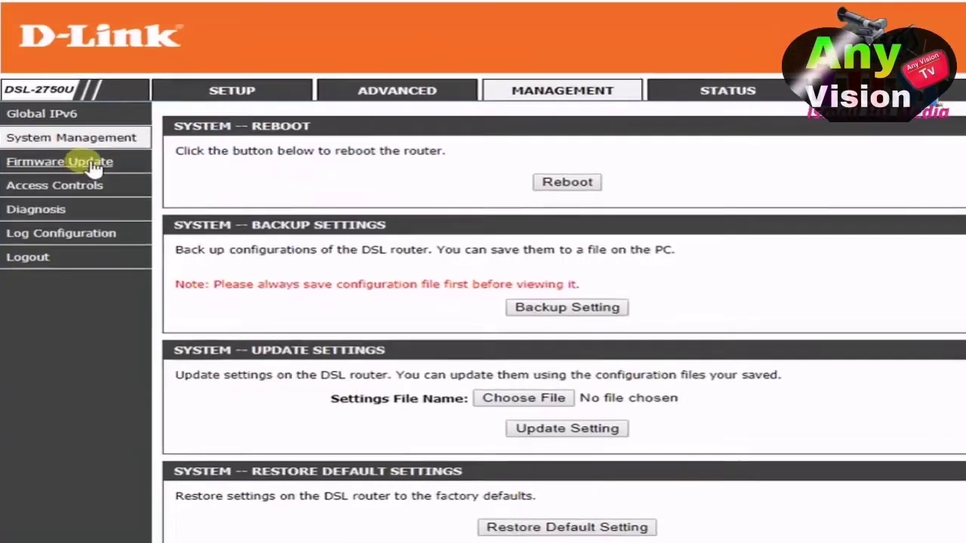
Step: Open Firmware Update and highlight the current version AU_1.07 and its date 03/04/2016
click(115, 171)
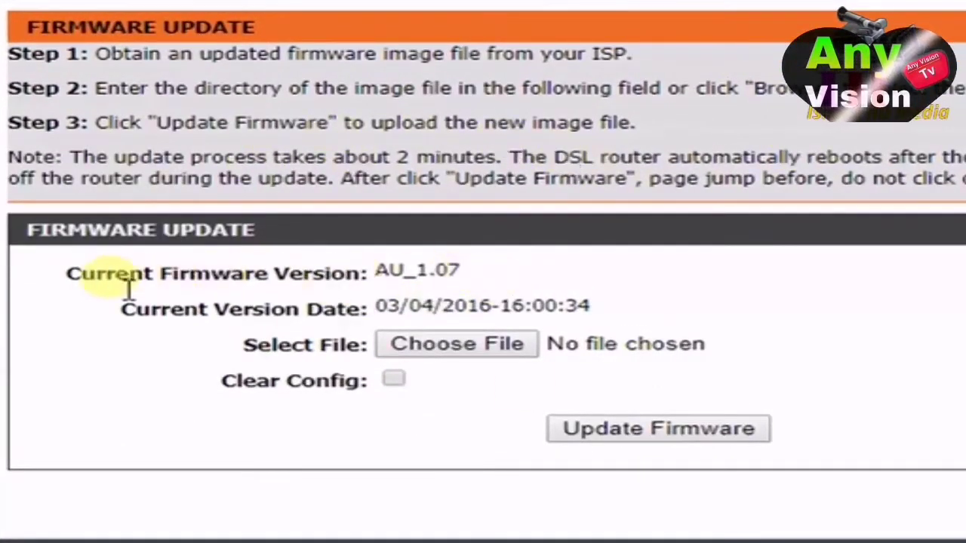
drag(83, 285, 496, 274)
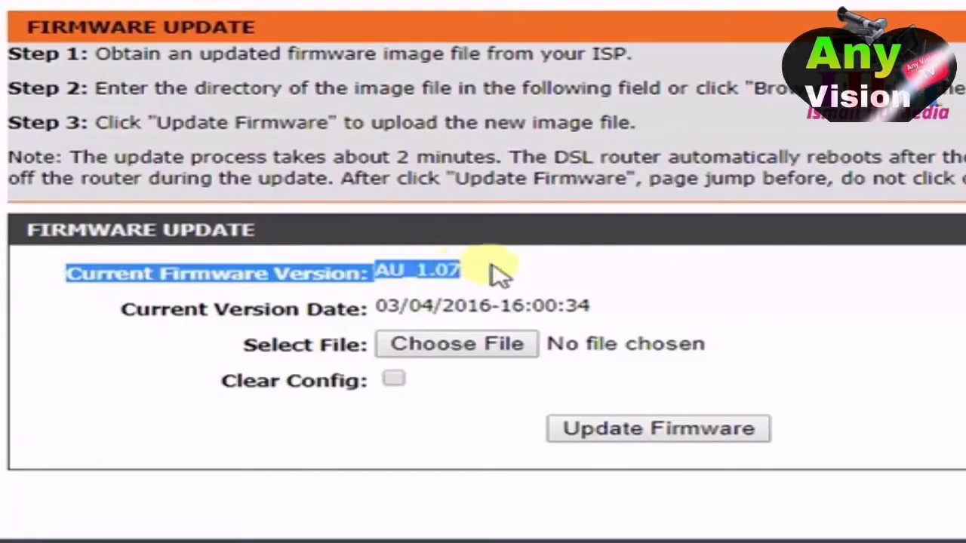
click(491, 277)
drag(428, 271, 416, 272)
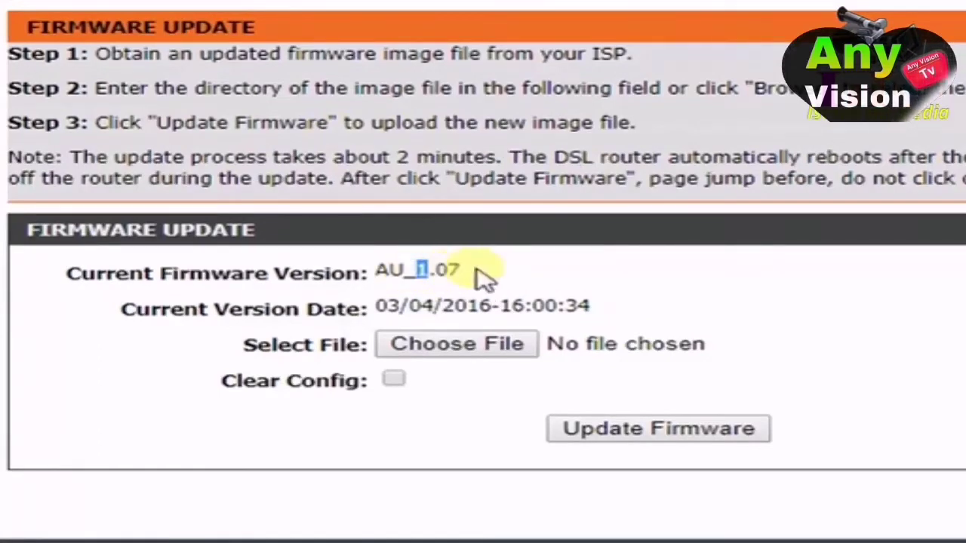
drag(483, 278, 319, 276)
click(491, 280)
drag(556, 276, 359, 274)
click(759, 287)
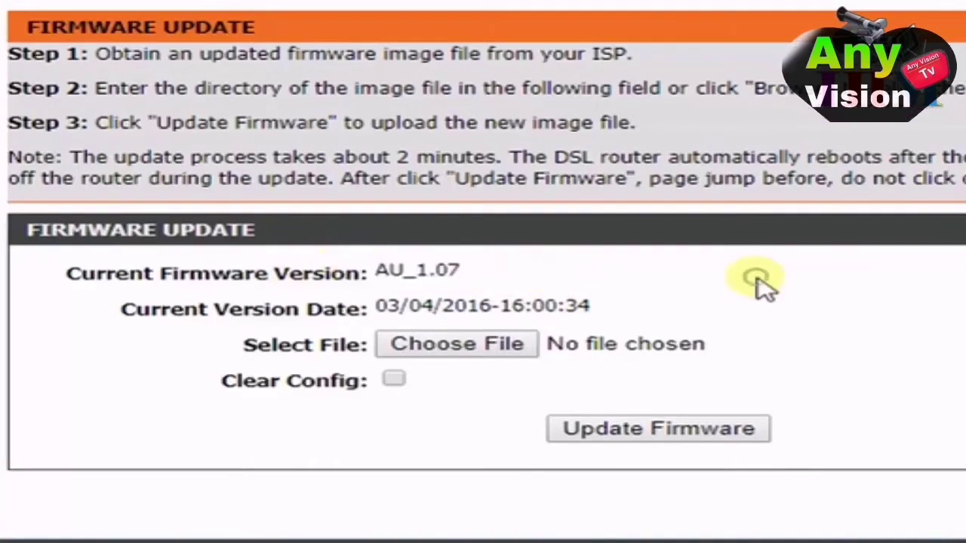
drag(490, 322, 381, 315)
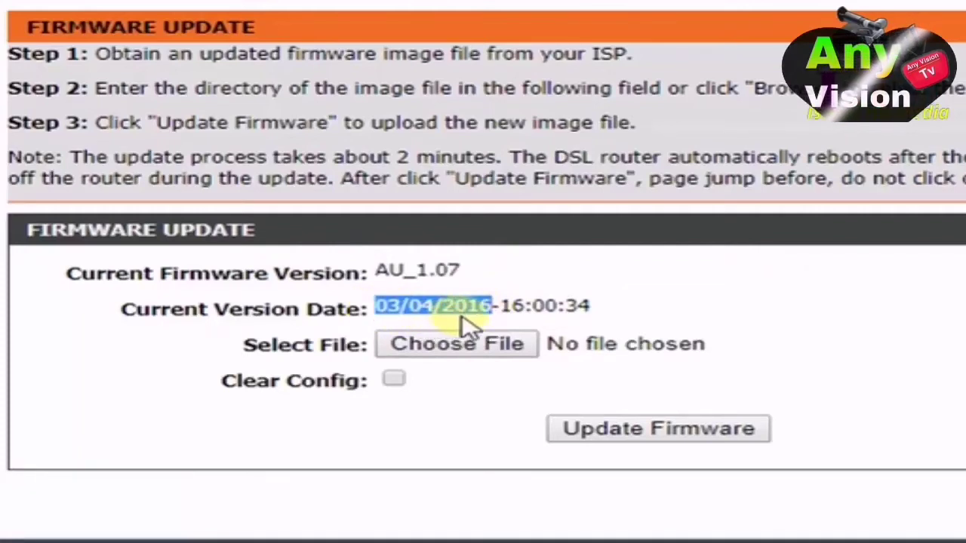
drag(511, 325, 468, 319)
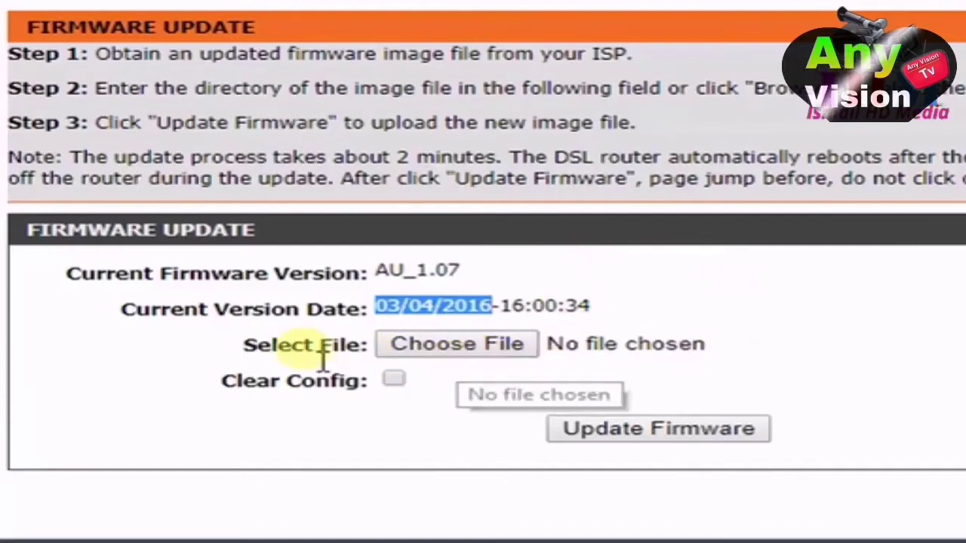
Step: Select the GAN9 image from Desktop > DSL_2750U_1_16 > DSL-2750U_1.16 as the firmware file
click(457, 349)
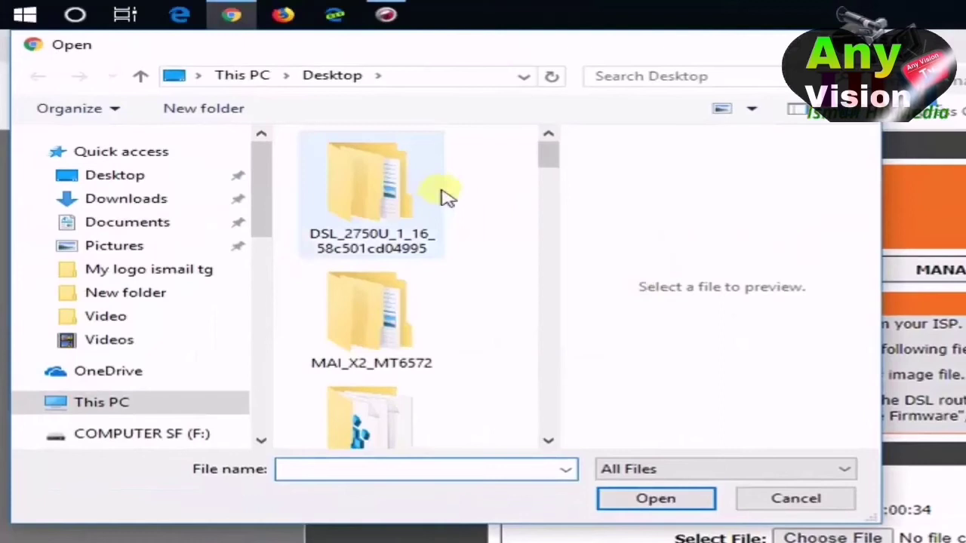
click(135, 183)
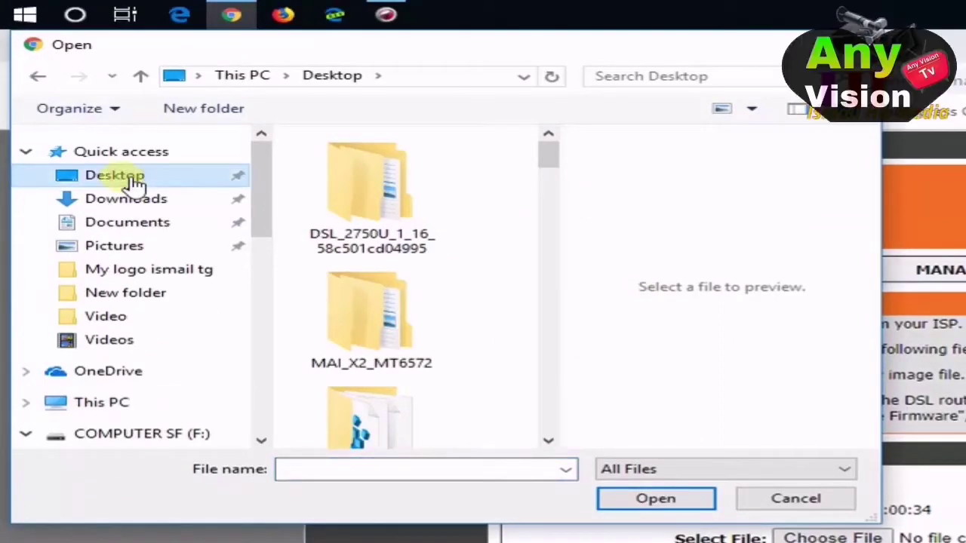
mouse_move(555, 168)
mouse_down()
mouse_move(558, 181)
mouse_move(557, 166)
mouse_up()
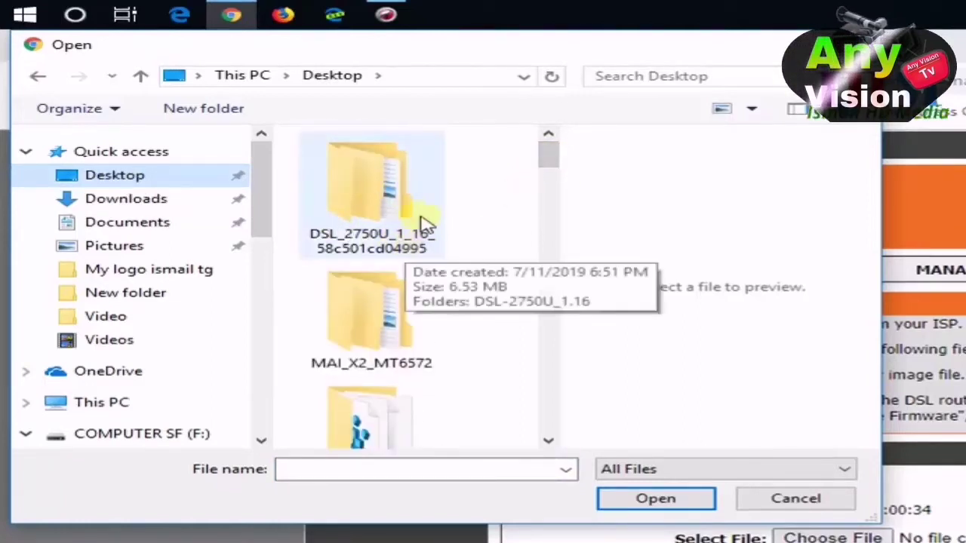
double_click(376, 211)
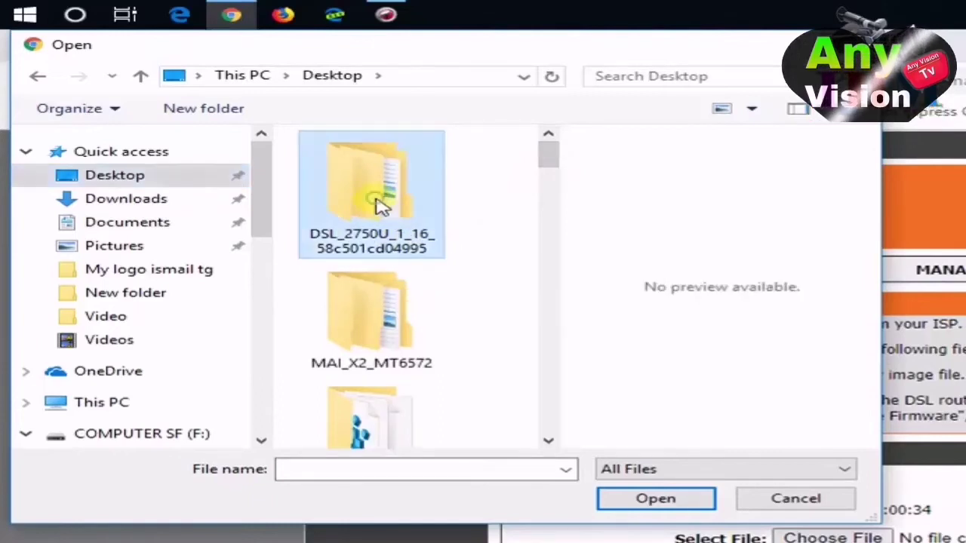
double_click(415, 173)
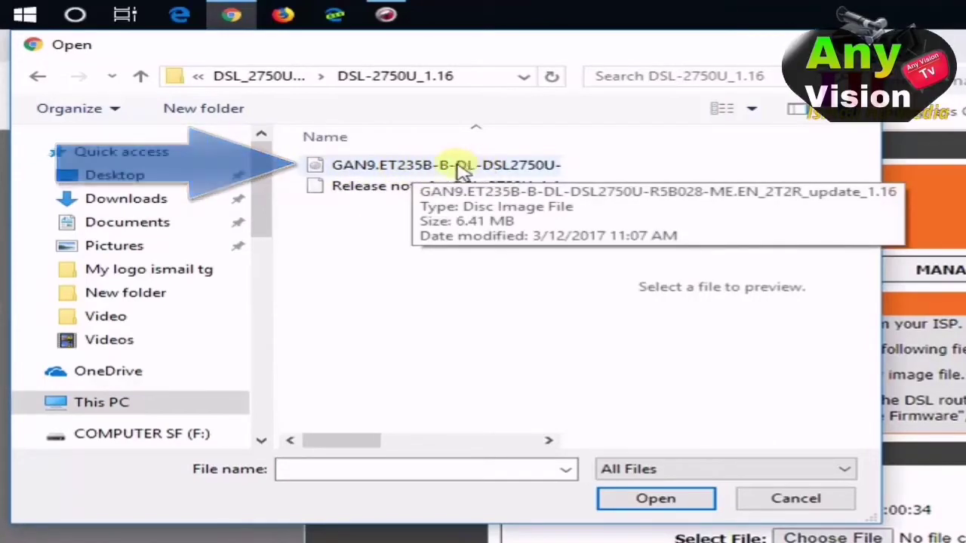
click(463, 172)
click(656, 501)
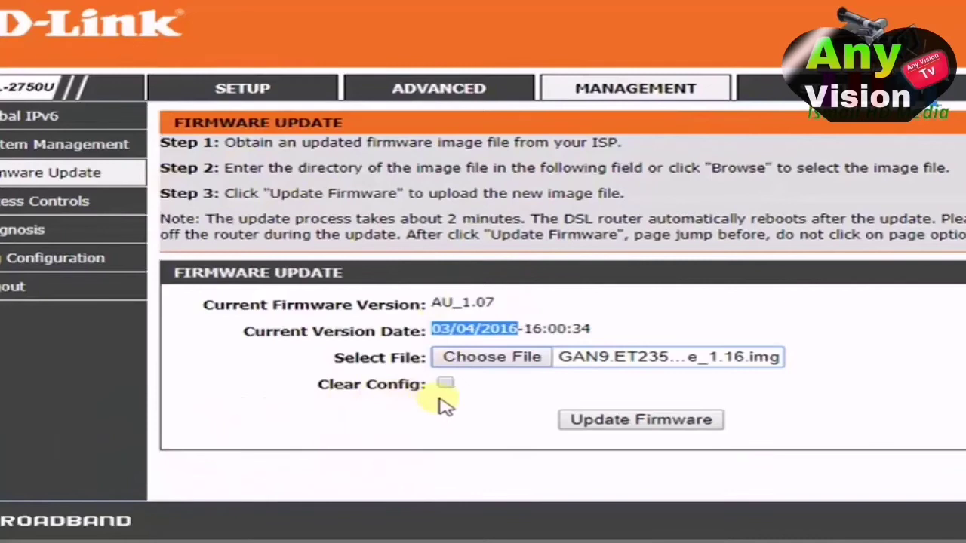
Step: Turn on Clear Config and start the 1.16 firmware update
click(446, 385)
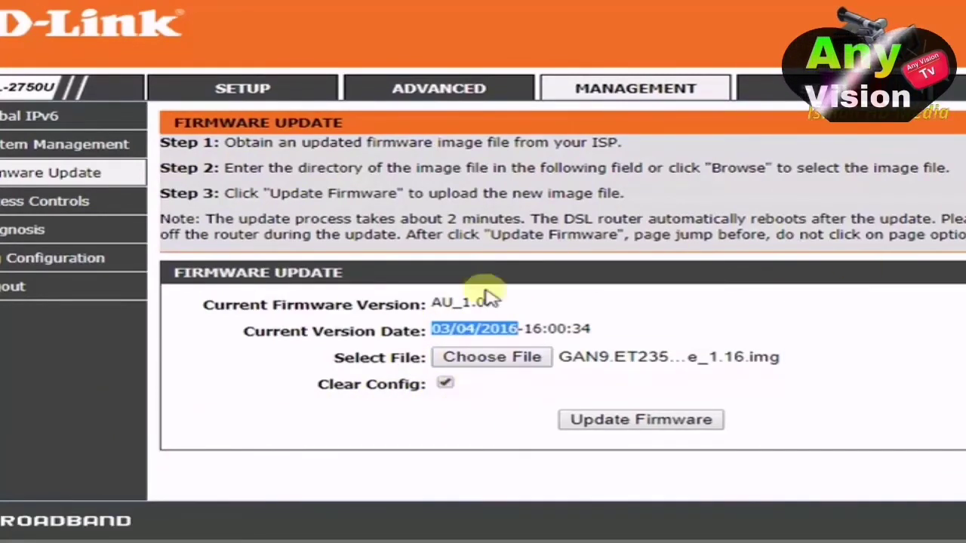
click(675, 424)
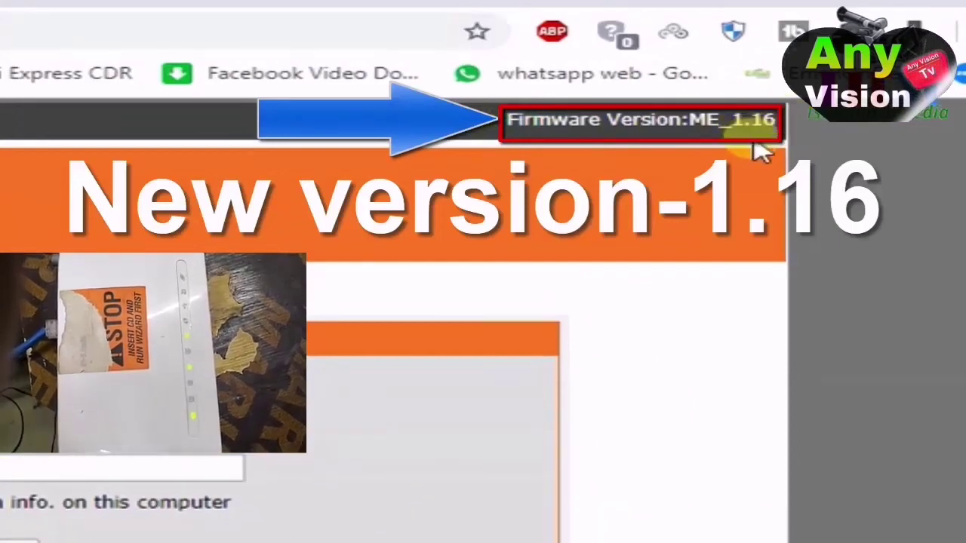
Step: Highlight the login page's new Firmware Version ME_1.16 label
drag(541, 117, 694, 123)
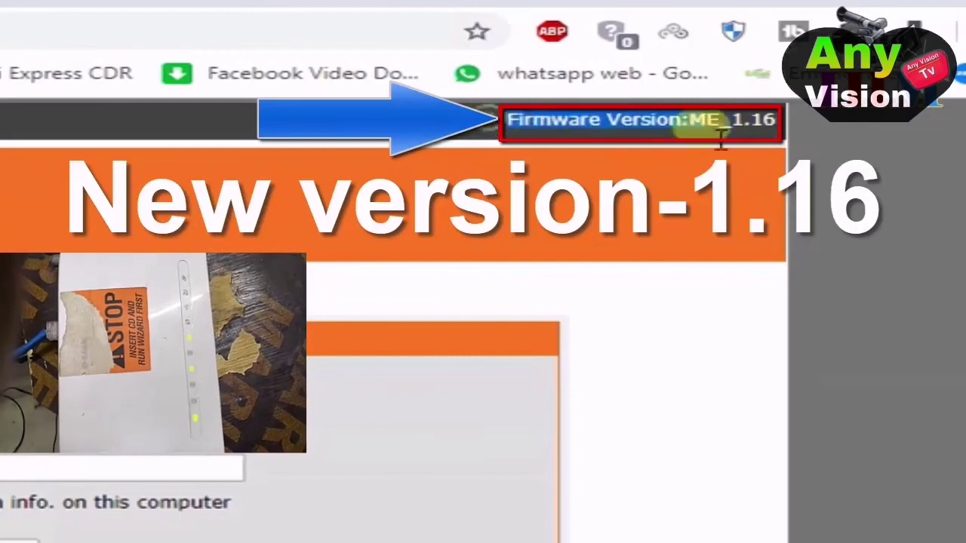
click(796, 135)
drag(785, 122, 507, 119)
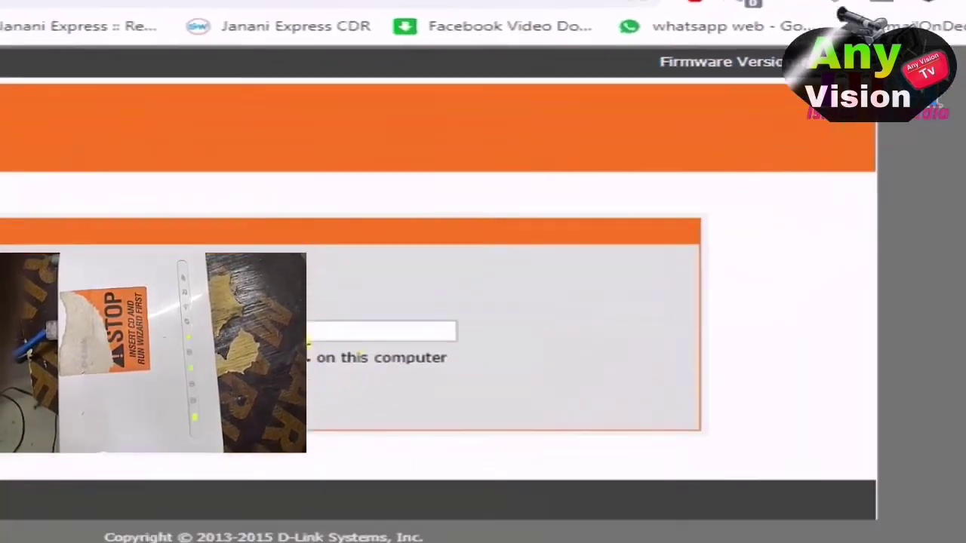
Step: Enter the administrator password and log in
click(54, 469)
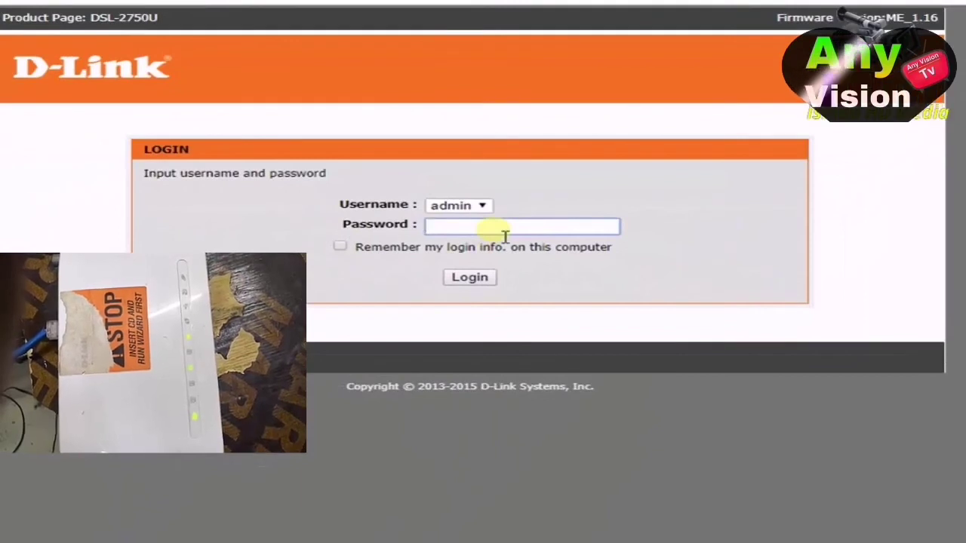
text(ad)
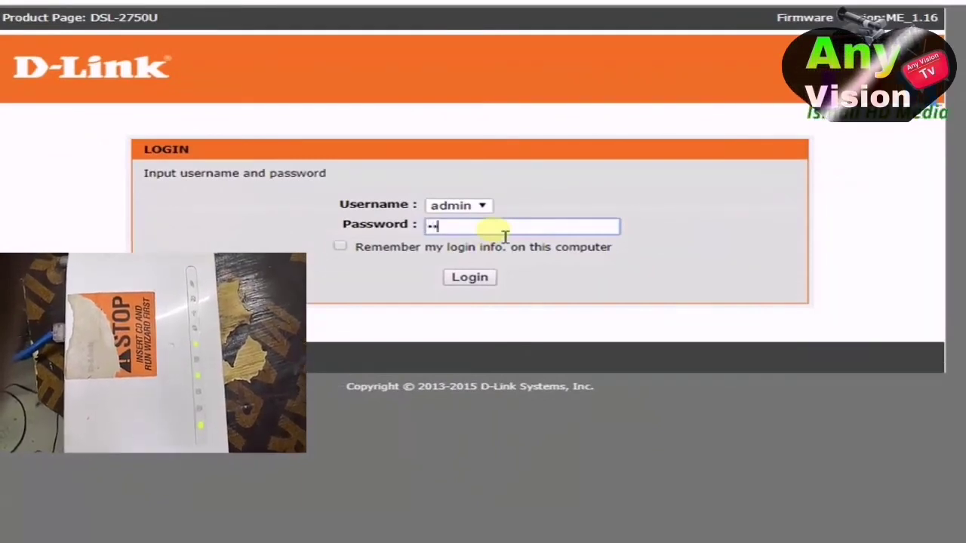
text(min)
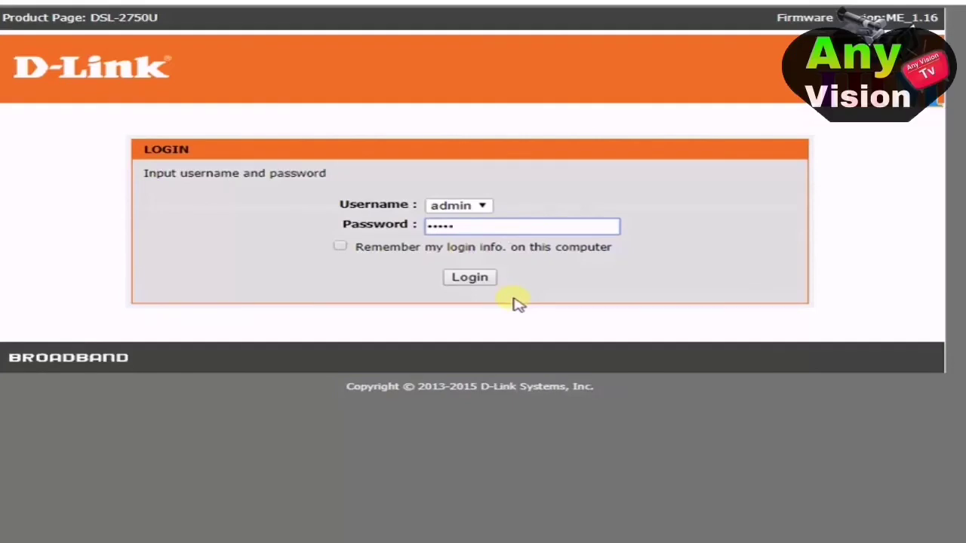
key(Return)
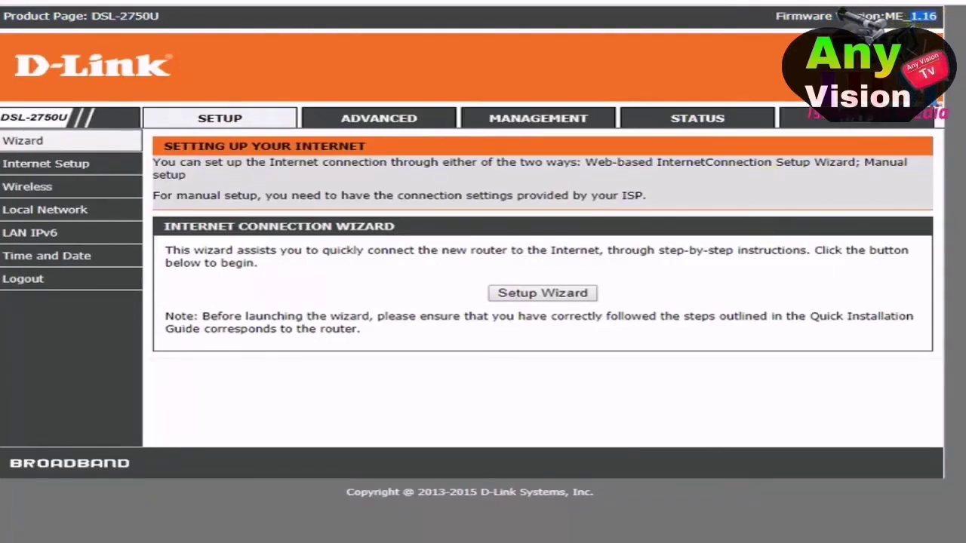
Step: Open MANAGEMENT > Firmware Update and highlight the current version ME_1.16
click(535, 121)
click(57, 186)
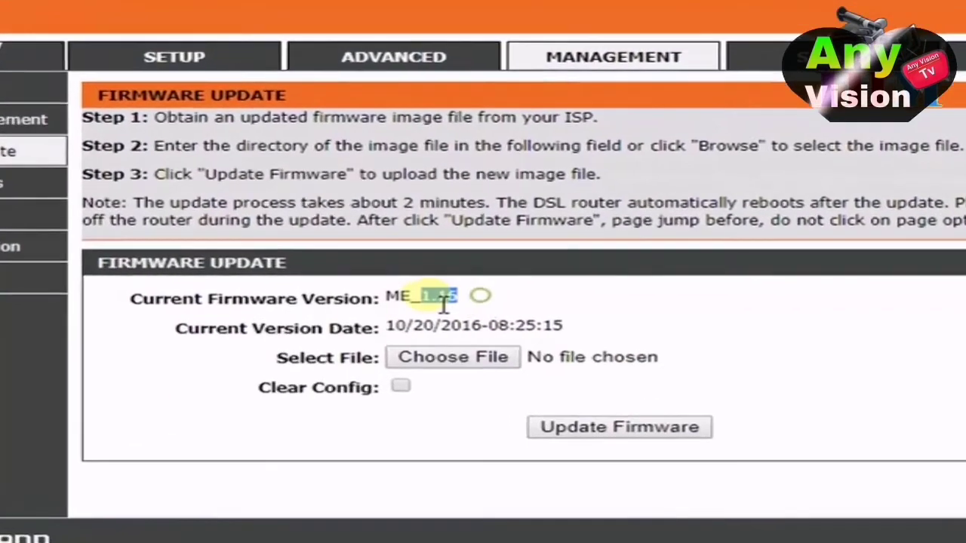
drag(424, 292, 367, 293)
click(664, 302)
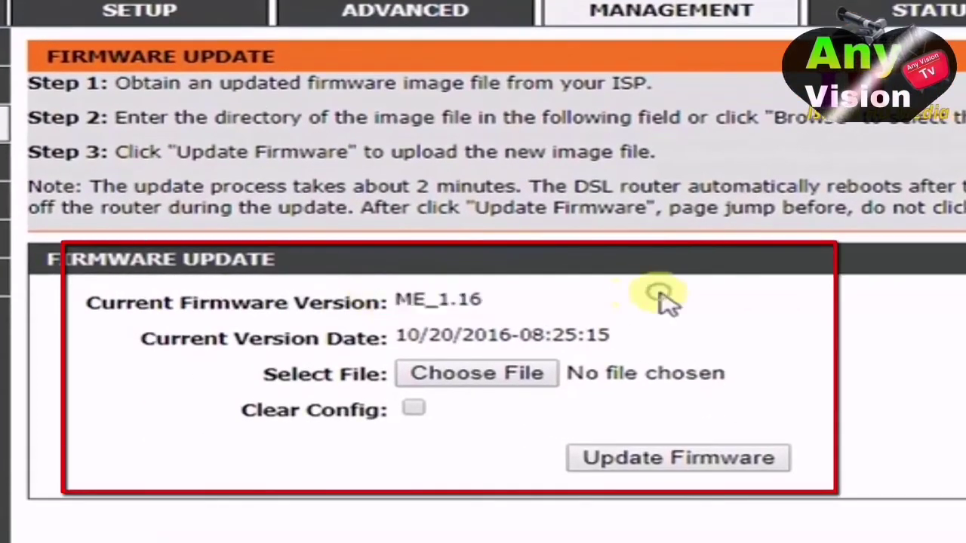
Step: Highlight the Current Version Date 10/20/2016 row to check it
drag(395, 336, 470, 340)
click(491, 328)
drag(460, 343, 510, 343)
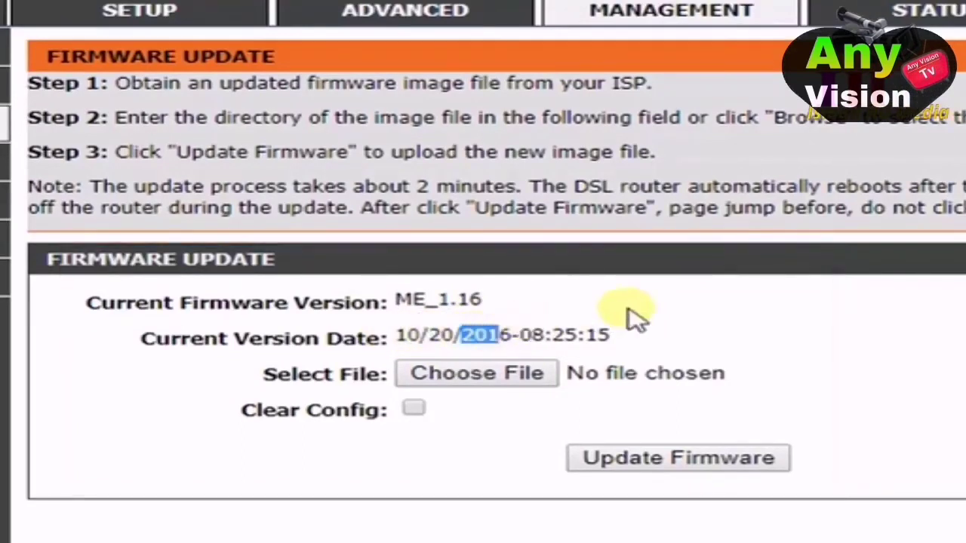
click(732, 320)
drag(639, 340, 518, 319)
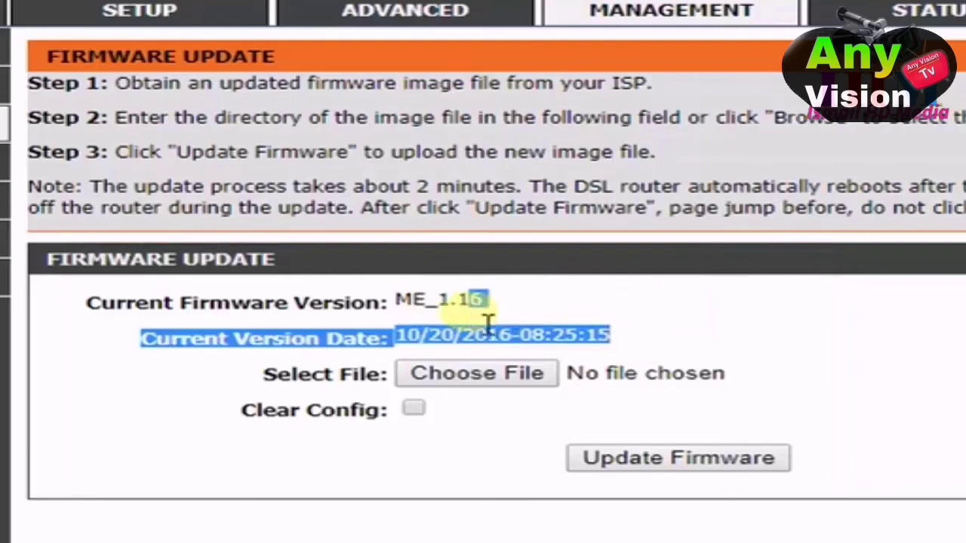
click(858, 349)
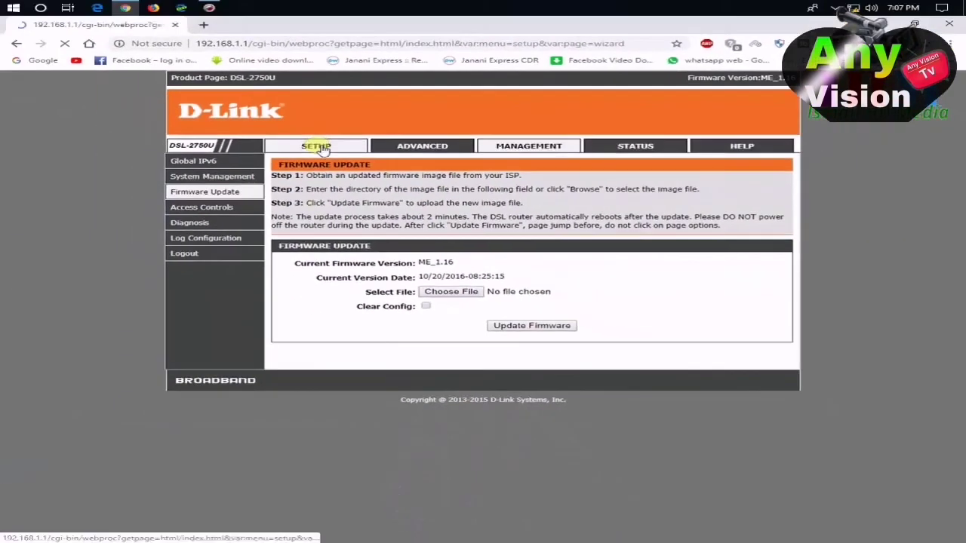
click(157, 15)
click(196, 177)
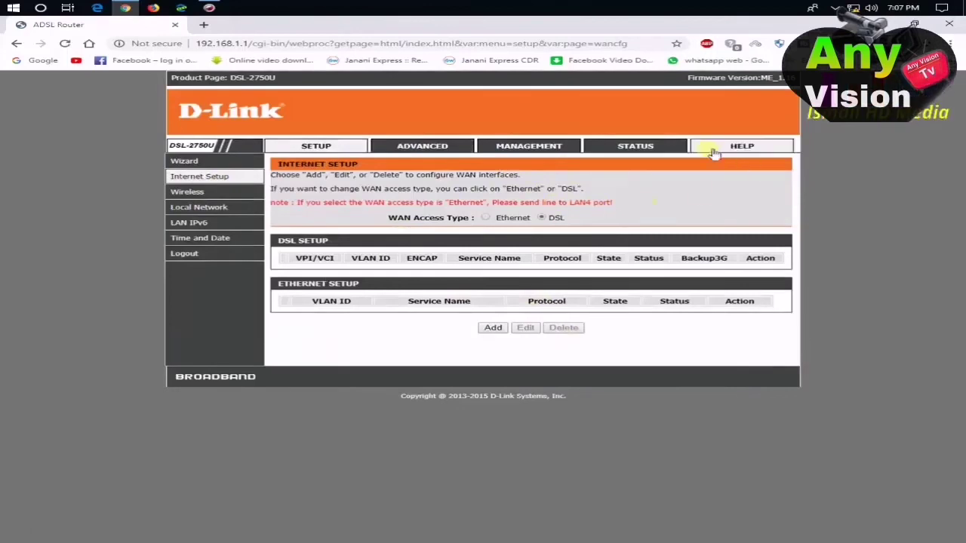
mouse_move(204, 195)
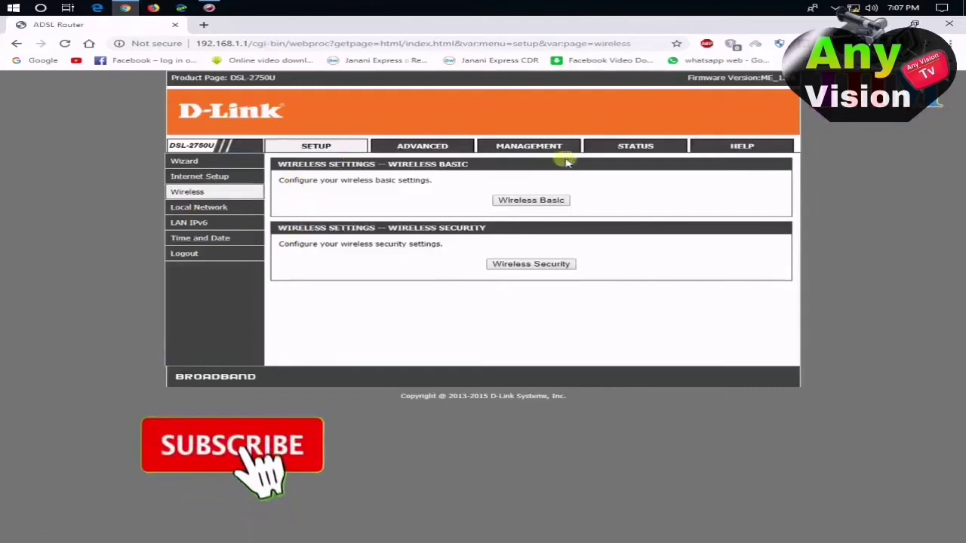
click(540, 149)
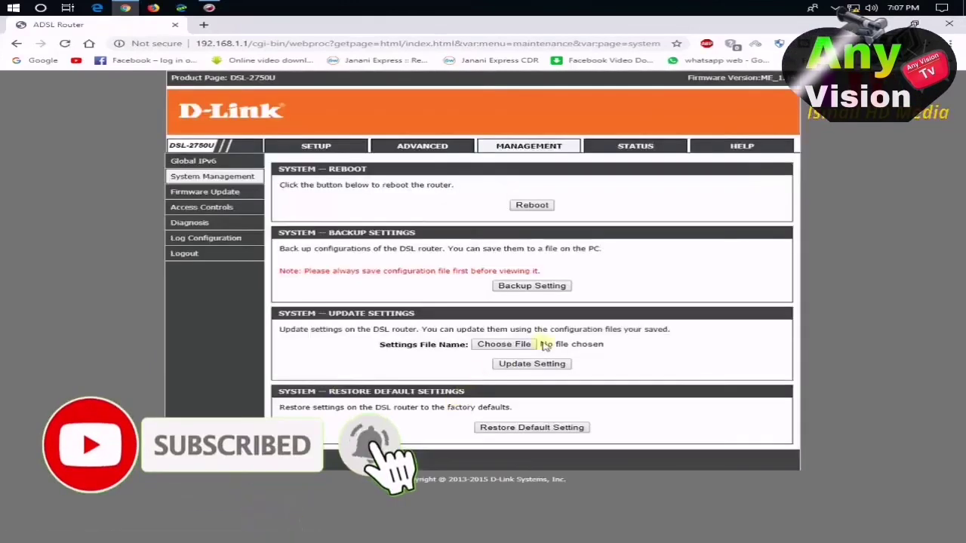
click(215, 193)
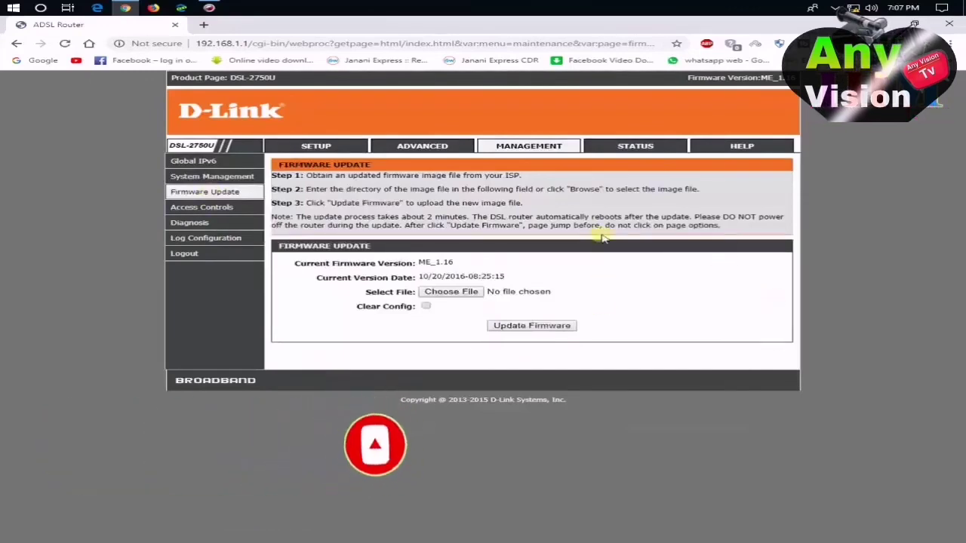